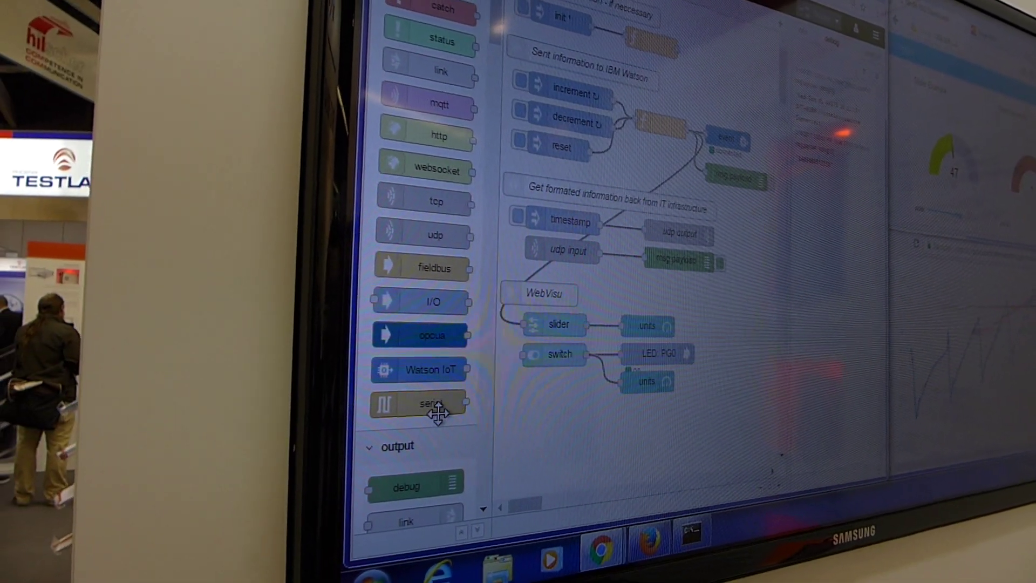
scroll(437, 413, down, 5)
scroll(437, 405, down, 5)
scroll(438, 397, down, 5)
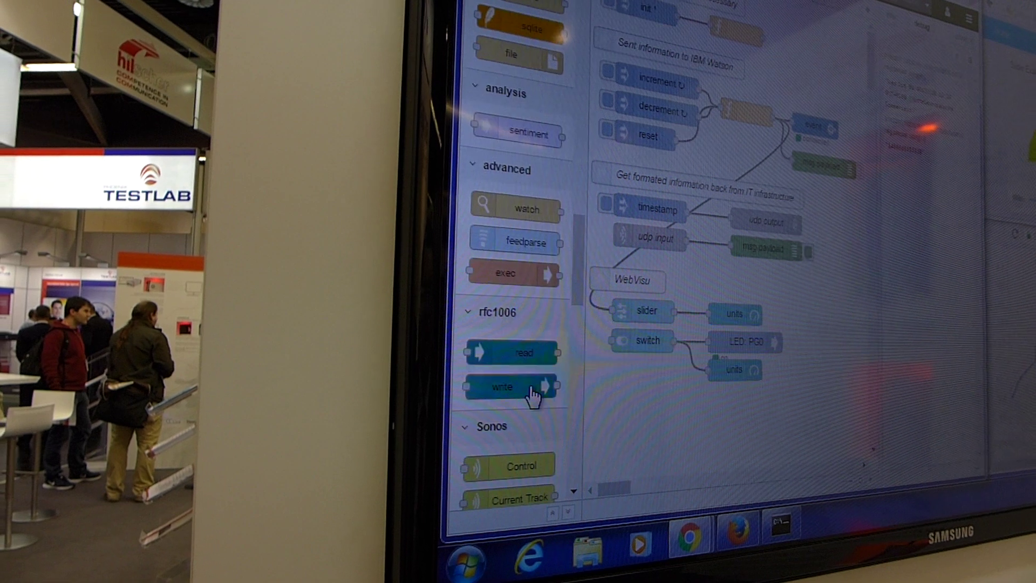
scroll(534, 394, down, 4)
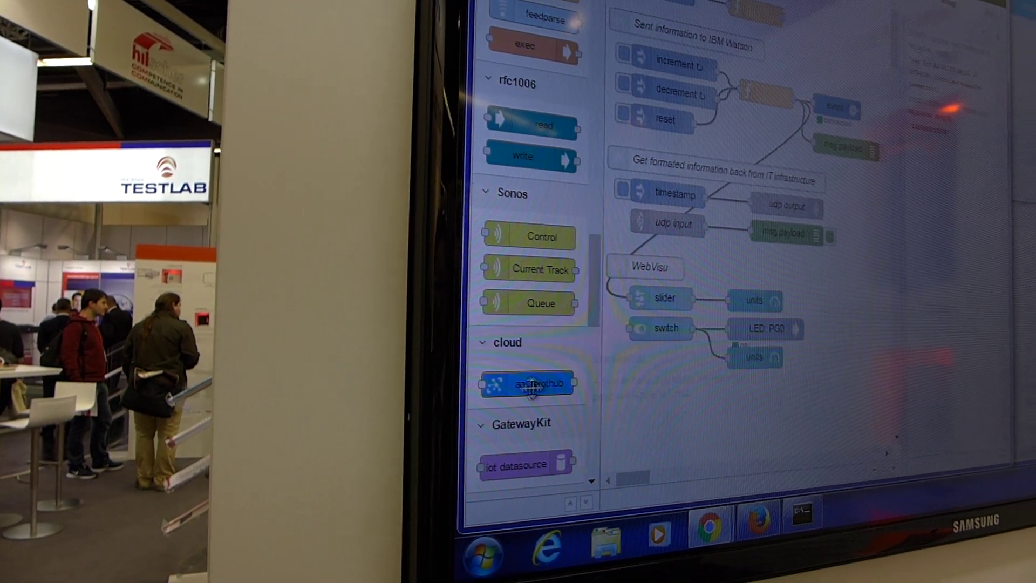